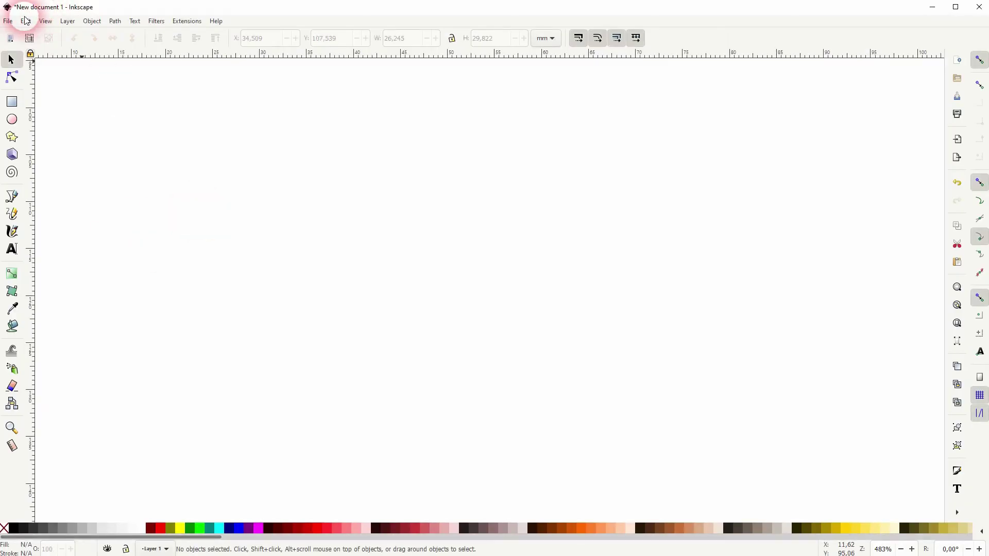
Add a new Axonometric grid in Document Properties, then zoom in on the canvas.
left_click(8, 21)
left_click(62, 194)
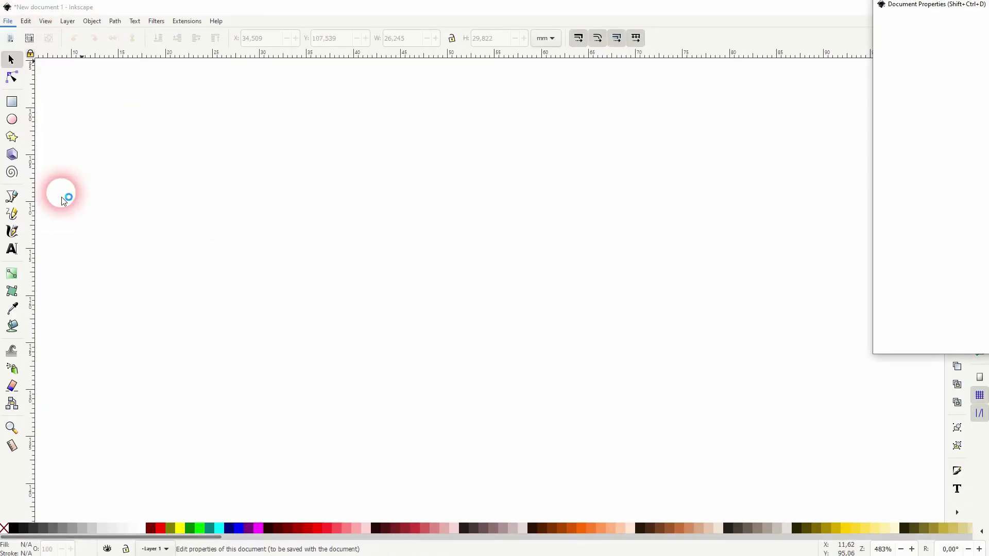
left_click_drag(984, 7, 669, 99)
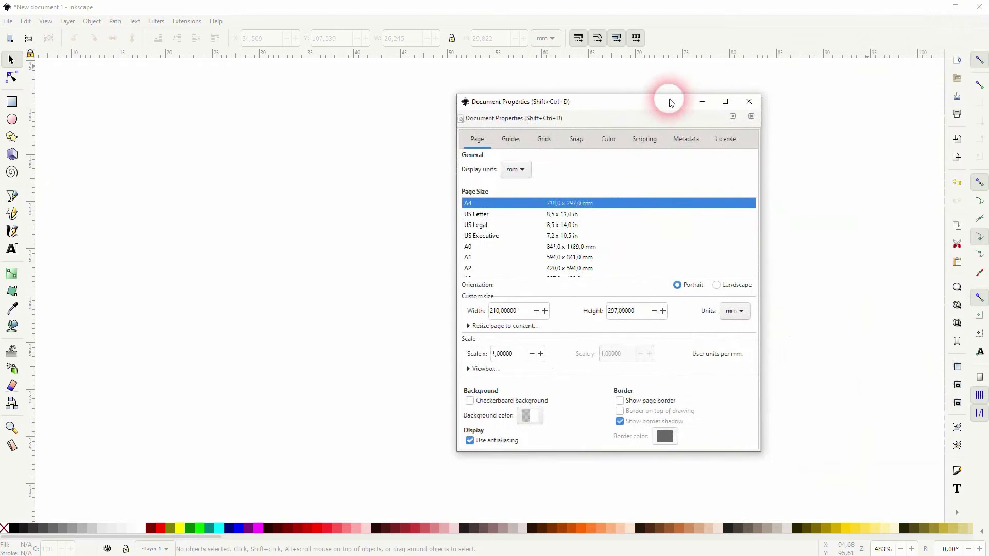
left_click(541, 148)
left_click(539, 169)
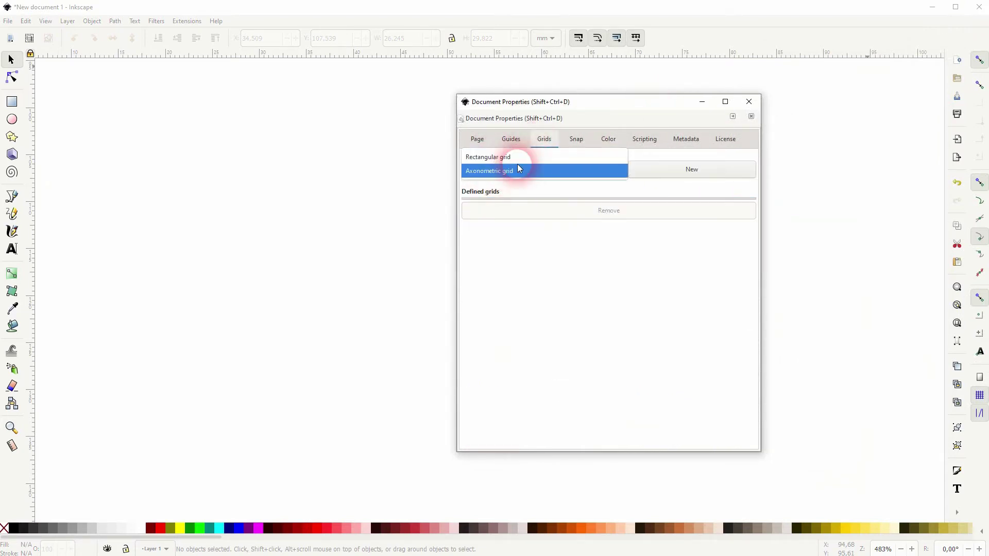
left_click(520, 174)
left_click(714, 166)
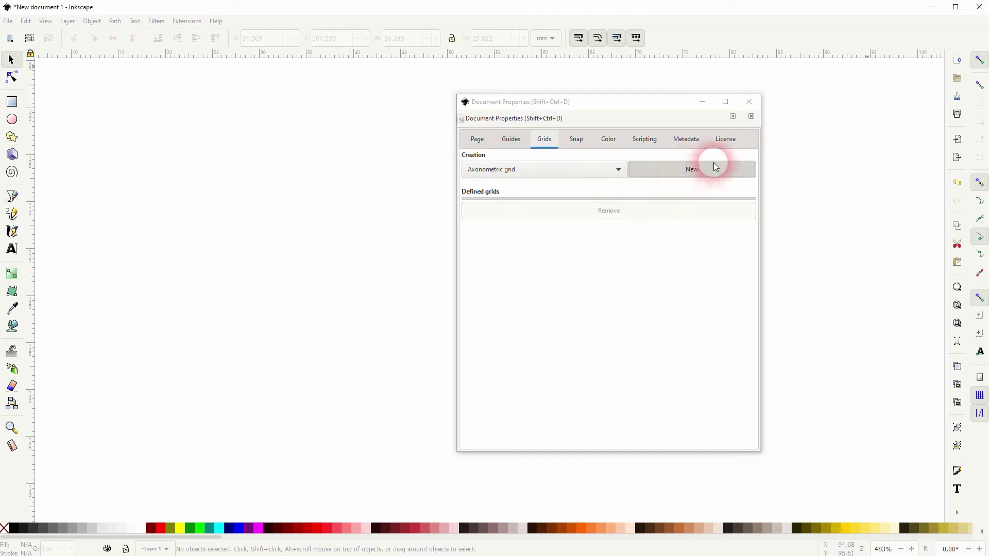
left_click(749, 101)
scroll(411, 245, "up", 2)
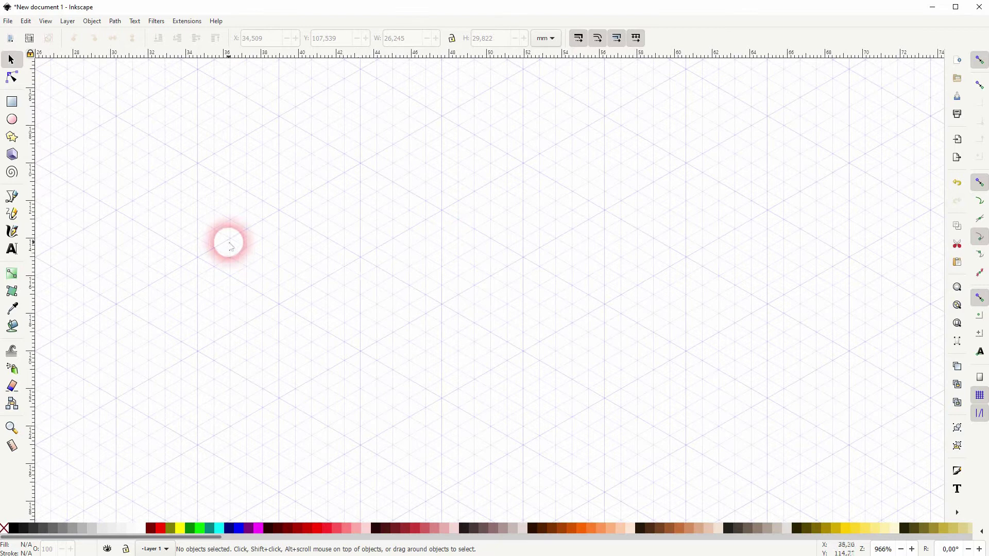
Draw a closed four-corner diamond on the isometric grid with the Bezier tool.
left_click(11, 196)
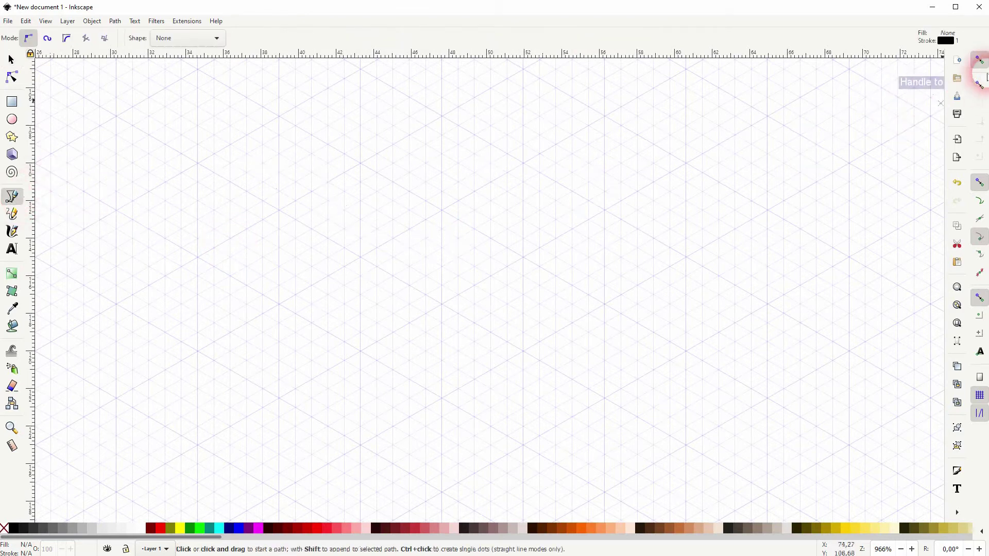
left_click(360, 256)
left_click(441, 210)
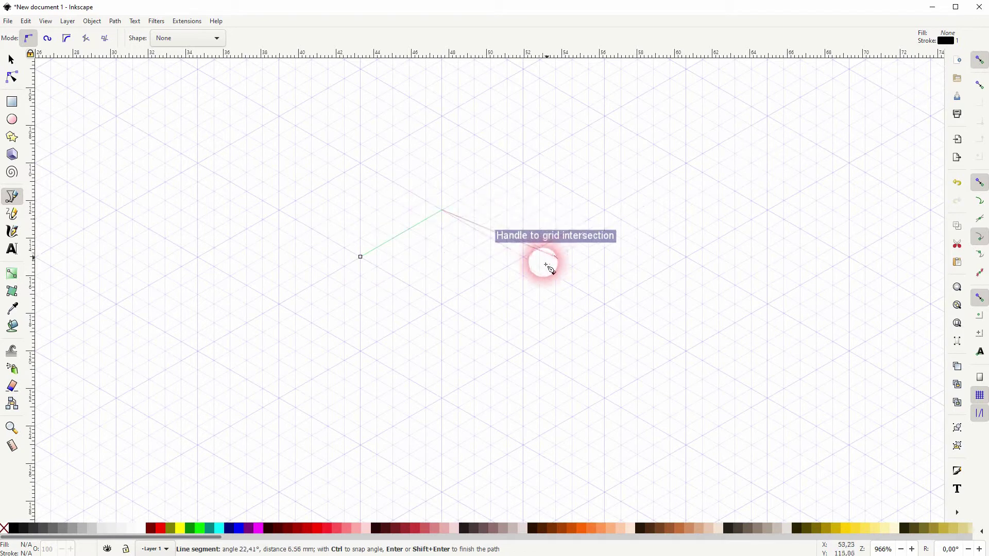
left_click(523, 256)
left_click(441, 304)
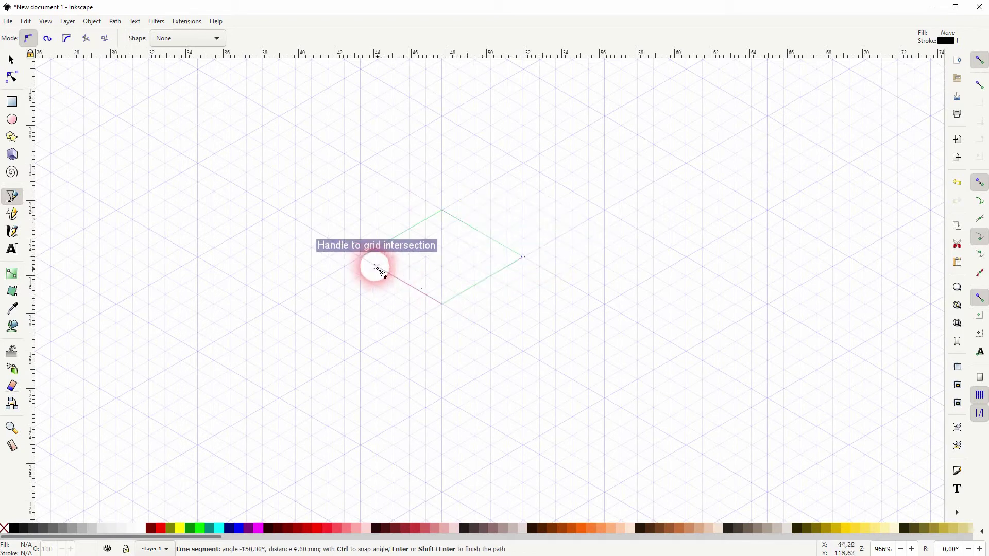
left_click(360, 257)
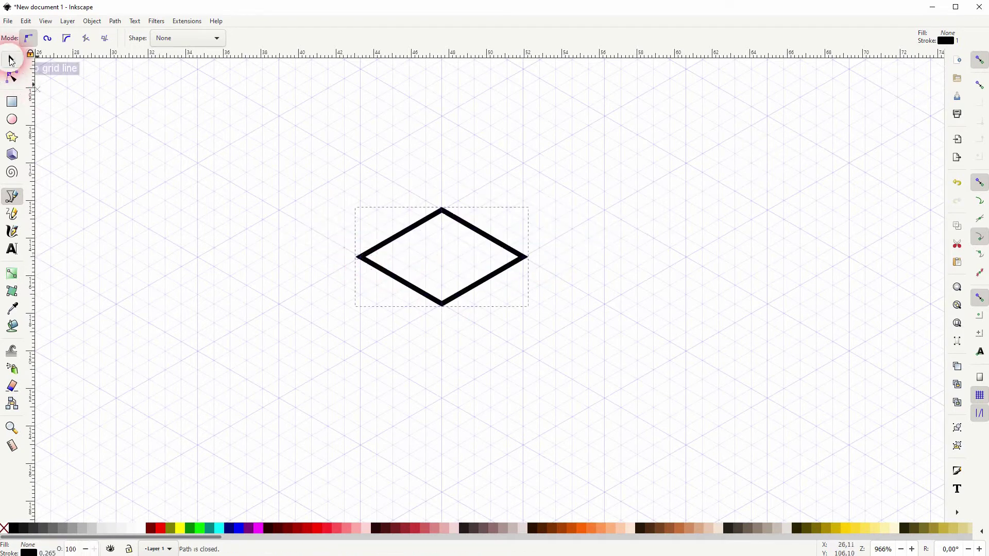
Select the diamond and check its black stroke in Fill and Stroke.
left_click(11, 61)
left_click(29, 552)
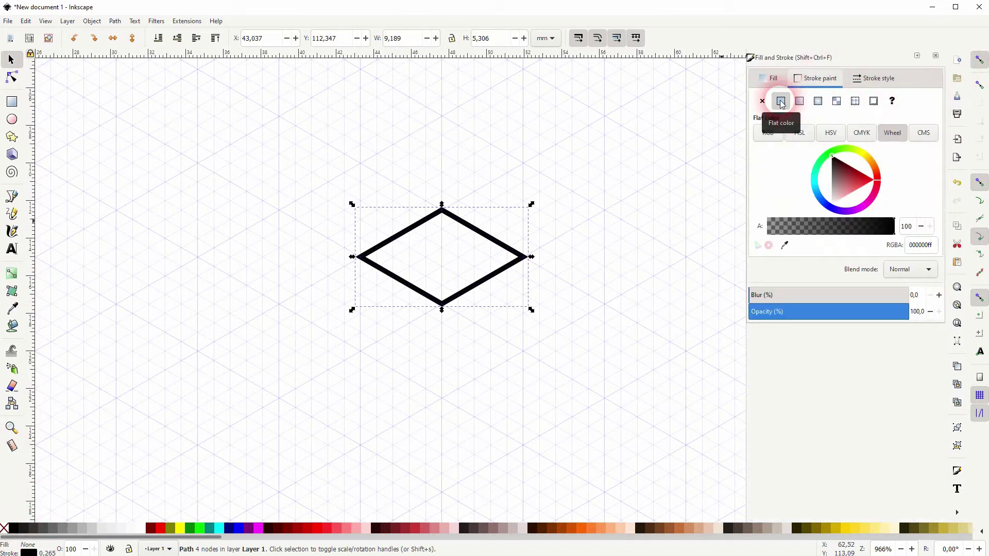
left_click_drag(837, 162, 811, 129)
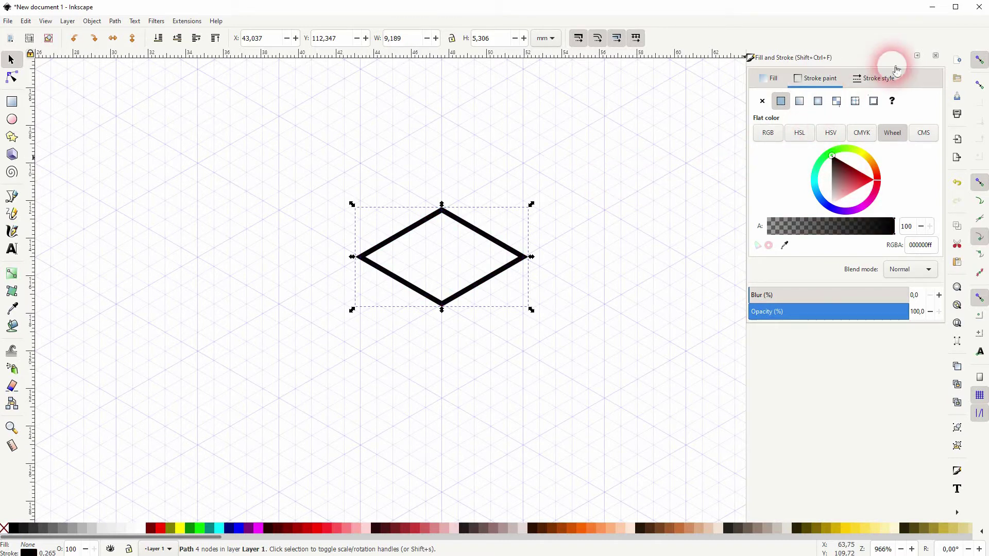
left_click(935, 57)
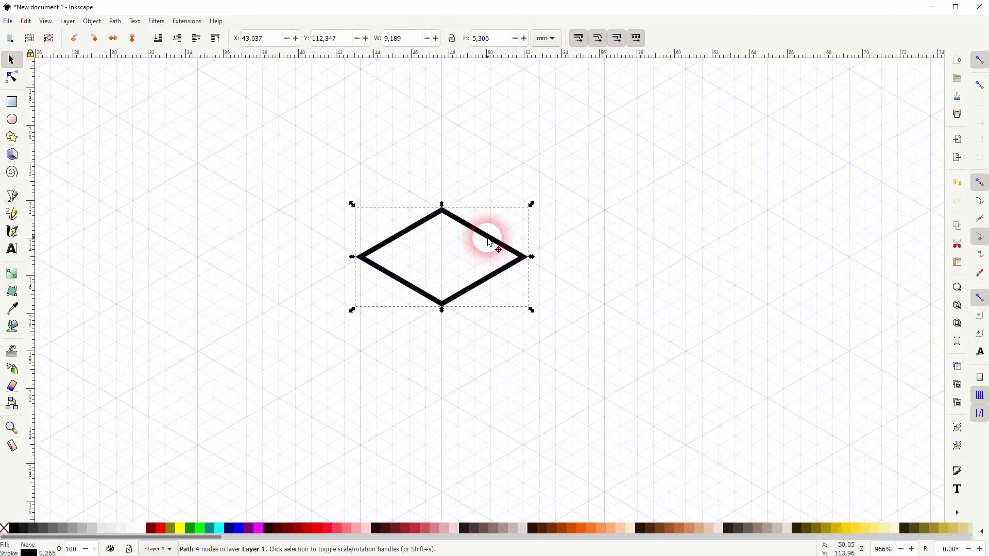
Duplicate and place diamonds to tile a 3×3 top face.
left_click_drag(485, 237, 643, 129)
left_click_drag(298, 340, 722, 84)
key("ctrl+d")
left_click_drag(494, 177, 664, 285)
Select all nine diamonds and skew them into the right side face.
left_click_drag(301, 435, 905, 84)
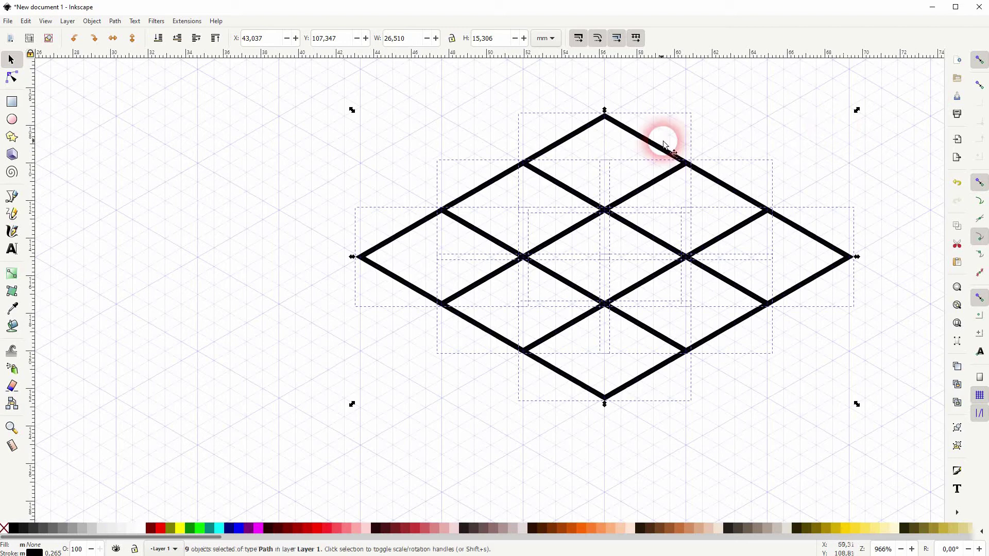
left_click(639, 138)
left_click_drag(856, 109, 725, 336)
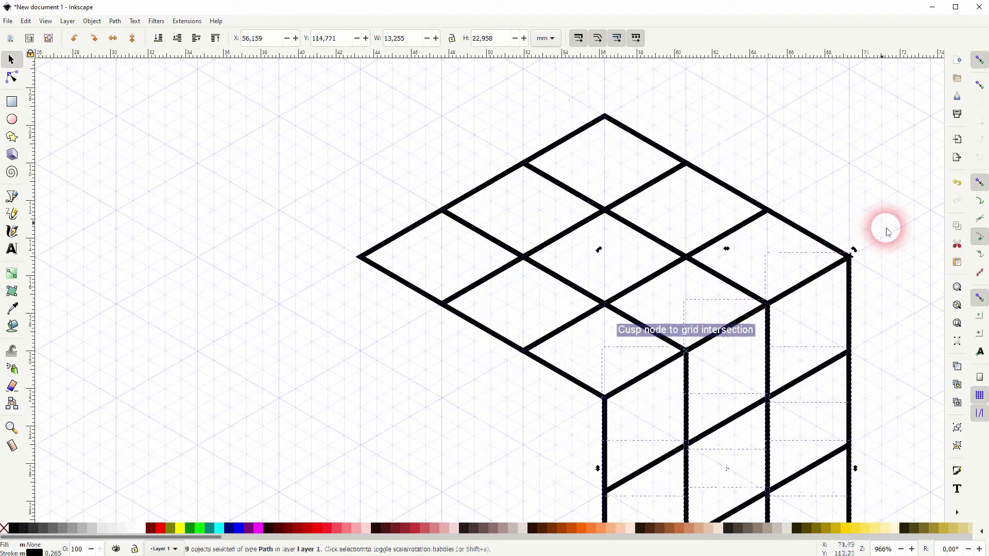
Flip the copied face horizontally, move it onto the cube's left side, and recentre the view.
scroll(753, 170, "down", 4)
scroll(753, 170, "right", 6)
scroll(751, 170, "down", 1, "ctrl")
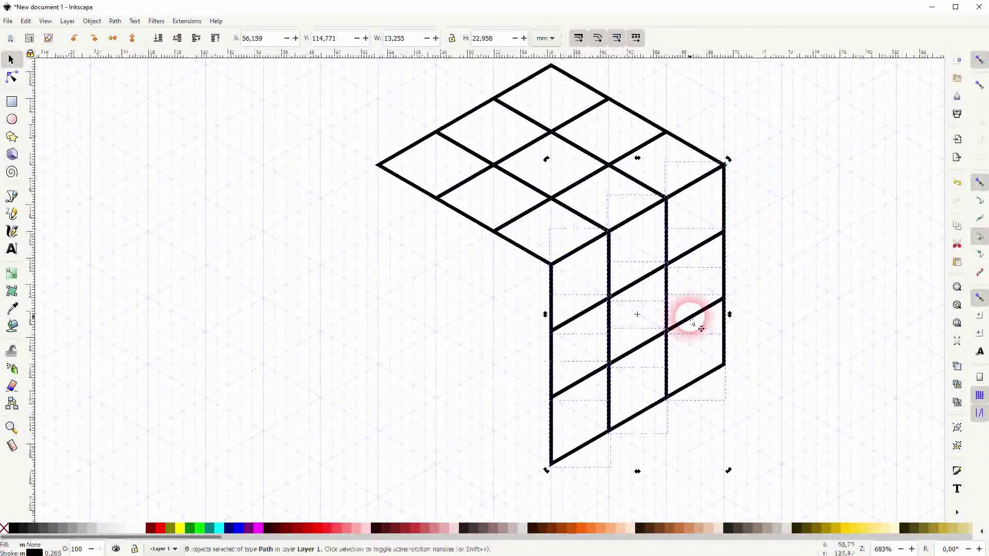
left_click(113, 38)
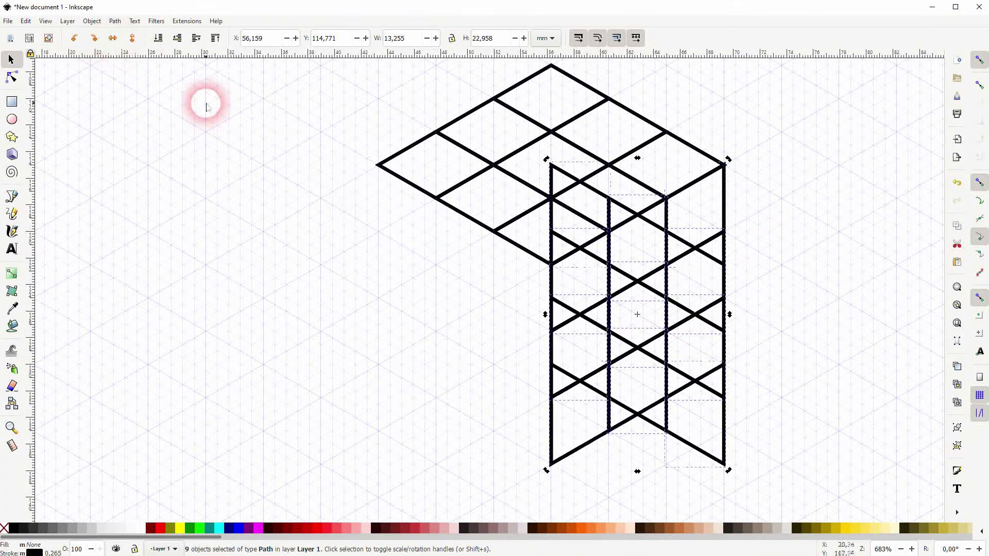
left_click_drag(592, 263, 412, 264)
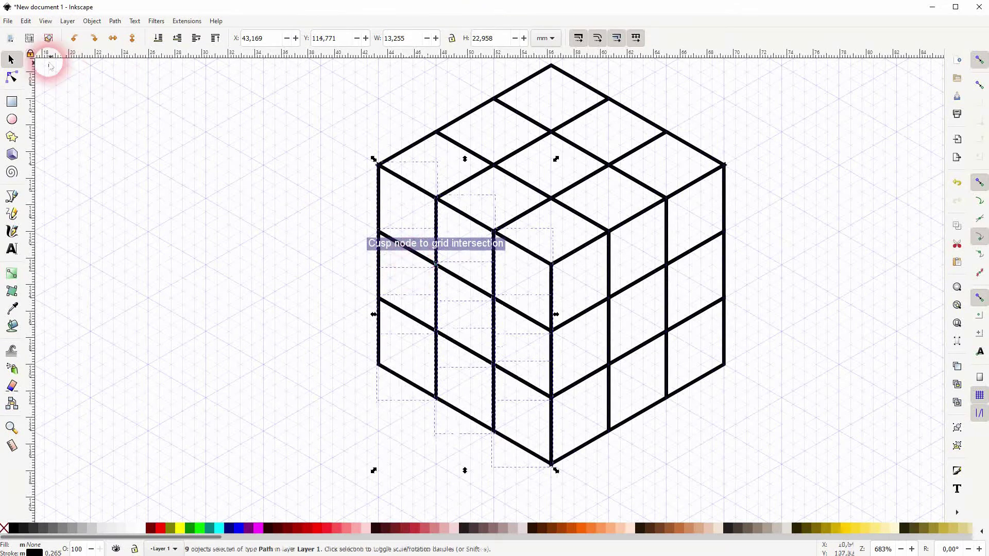
left_click(640, 258)
left_click_drag(640, 258, 537, 291)
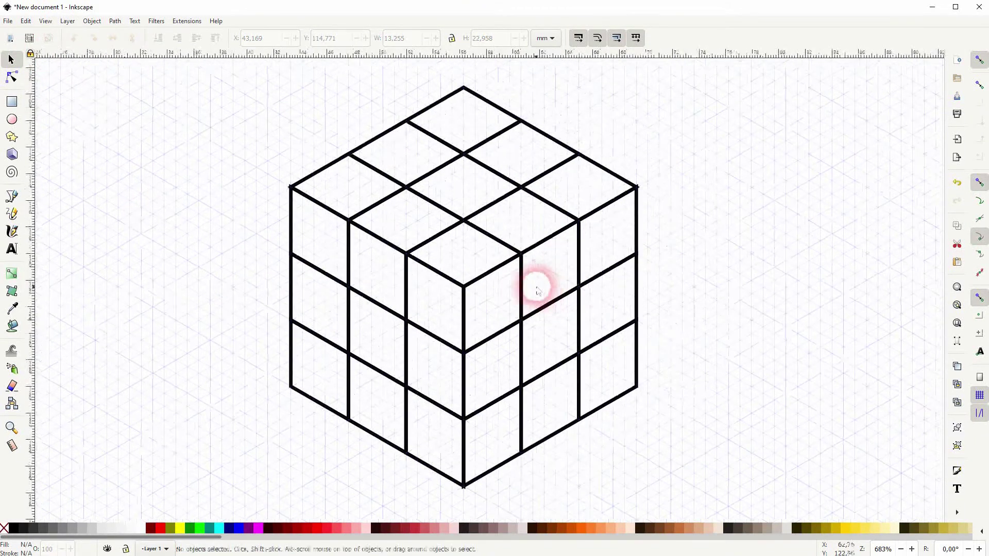
Delete the axonometric grid in Document Properties and close the dialog.
left_click(8, 20)
left_click(67, 195)
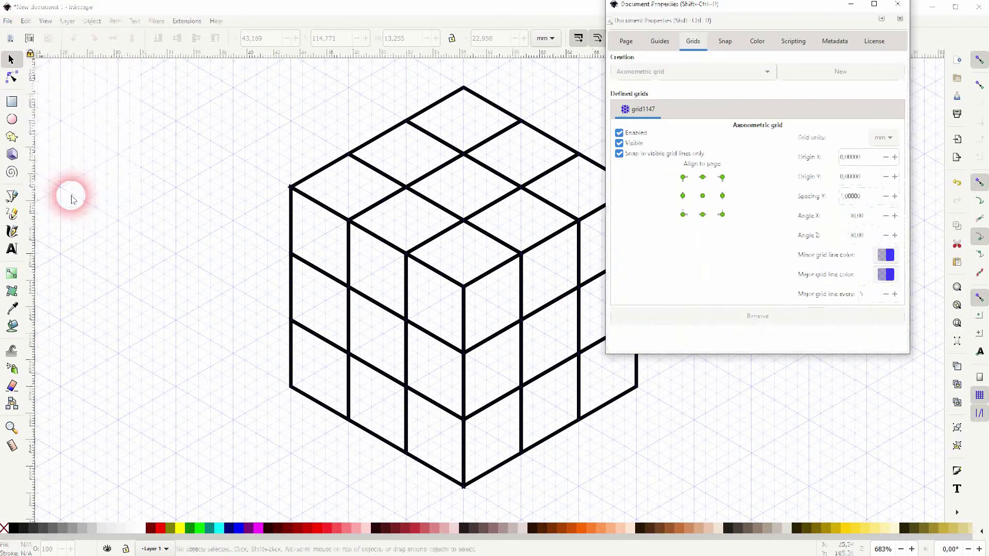
left_click(784, 319)
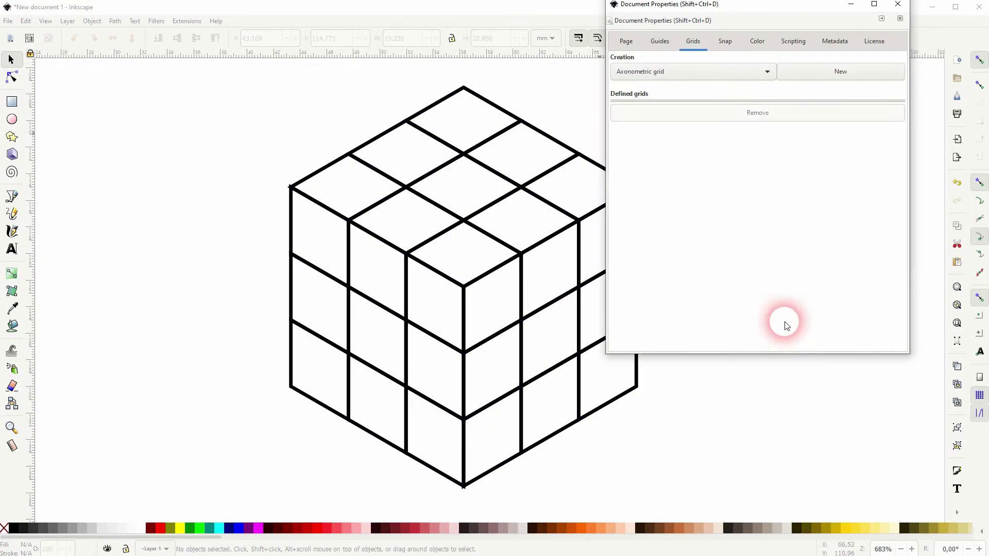
left_click(625, 41)
left_click(690, 41)
left_click(641, 43)
left_click(897, 4)
left_click(513, 352)
Select all 27 cube paths and combine them into one 108-node path.
left_click_drag(210, 492, 733, 70)
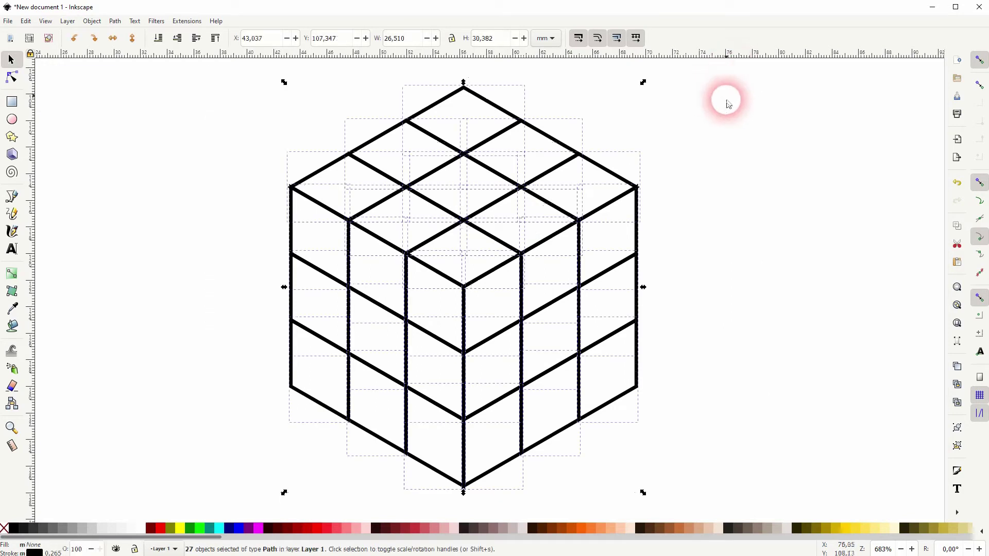
left_click(115, 21)
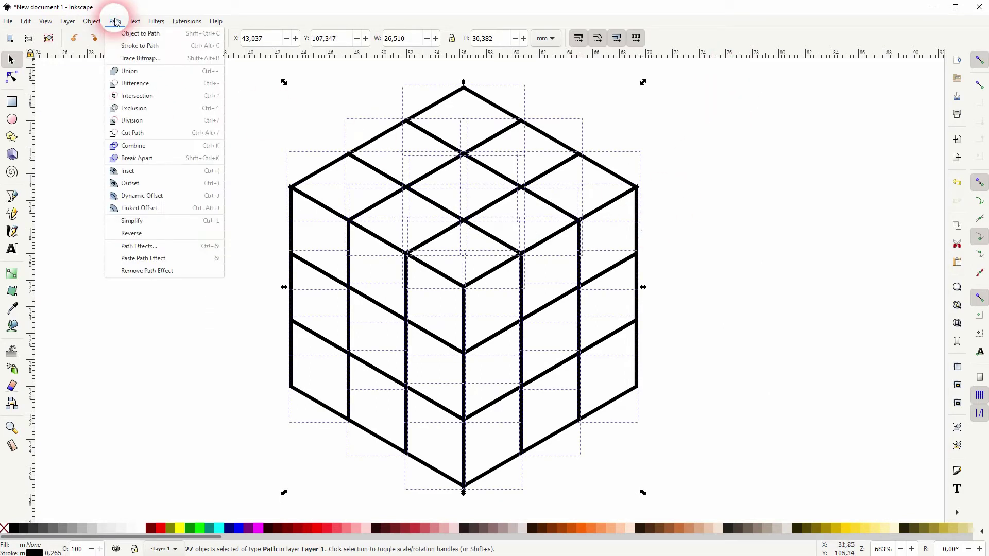
left_click(136, 147)
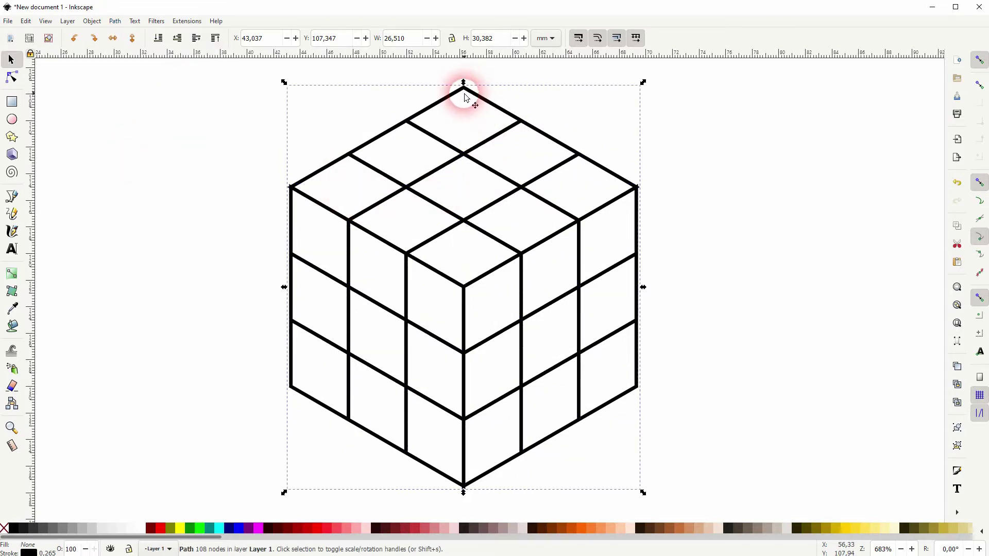
left_click(115, 21)
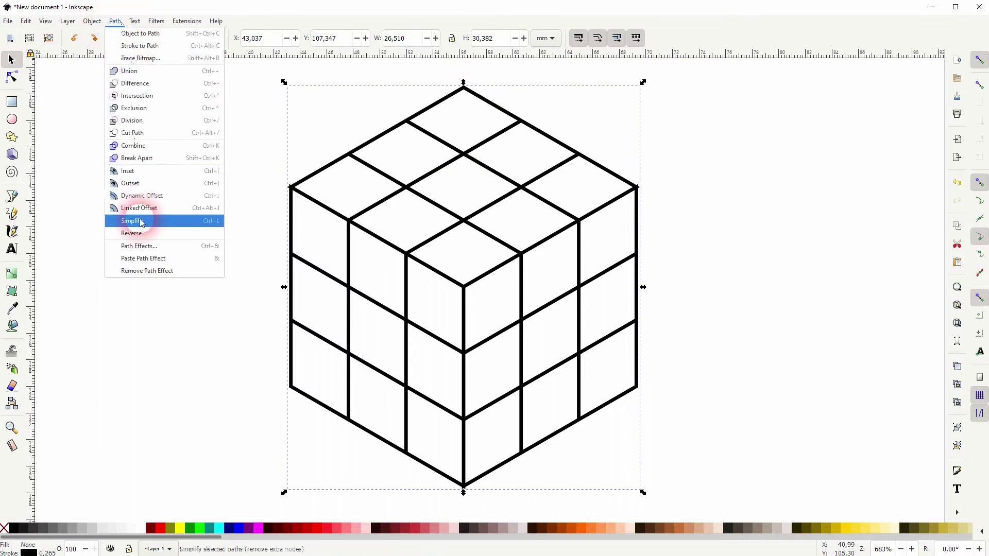
Apply a Corners (Fillet/Chamfer) path effect limited to selected nodes.
left_click(145, 247)
left_click(792, 111)
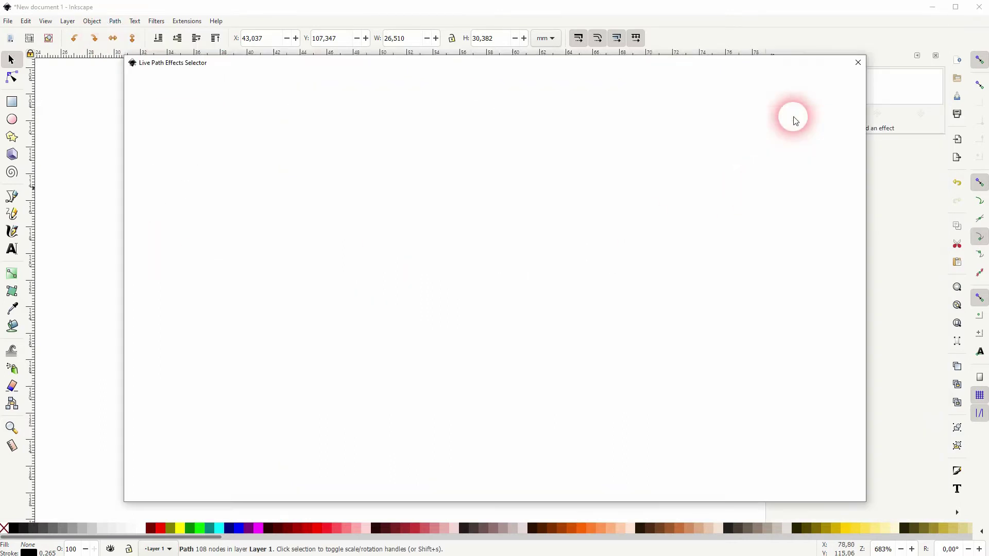
left_click(810, 129)
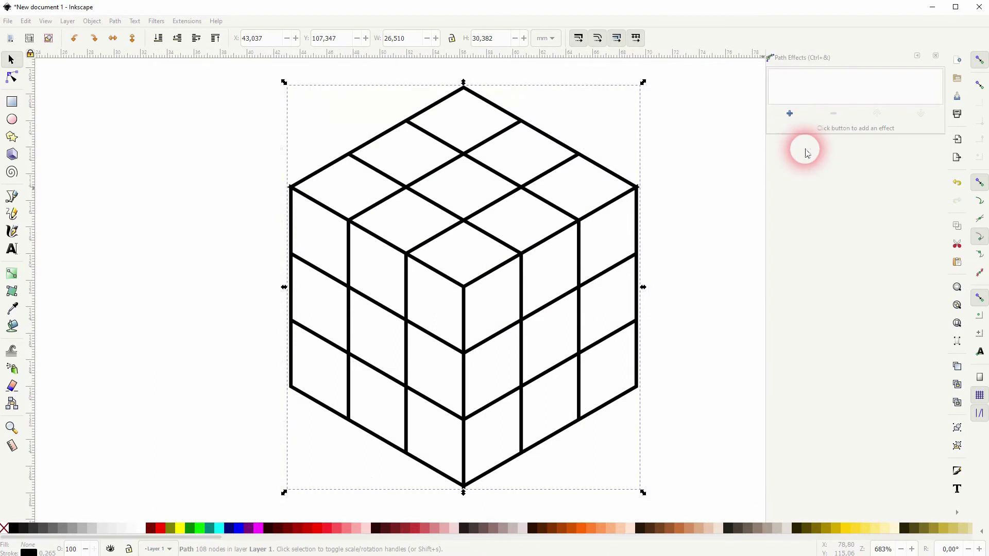
left_click(781, 270)
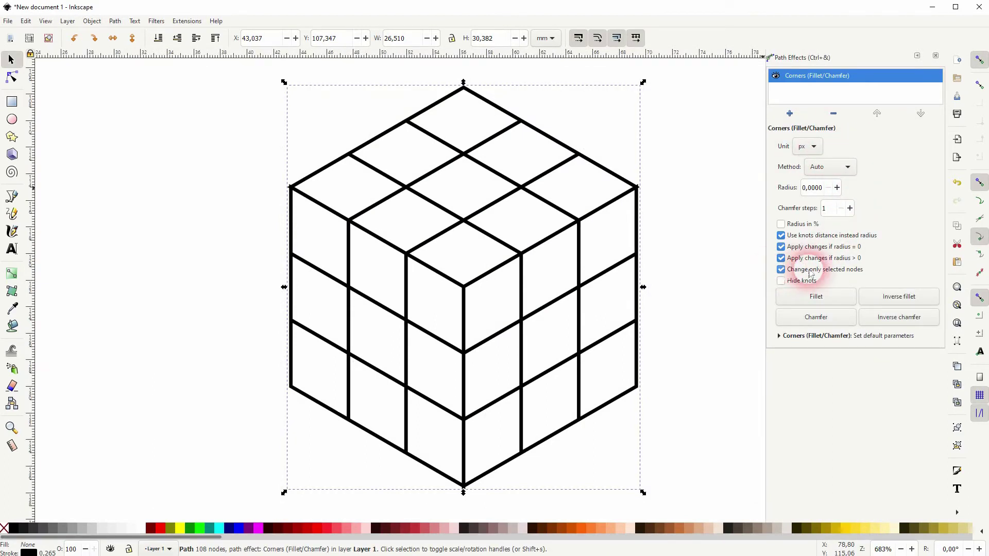
Select all the cube's nodes and drag the fillet knots to set the corner radius.
left_click(11, 77)
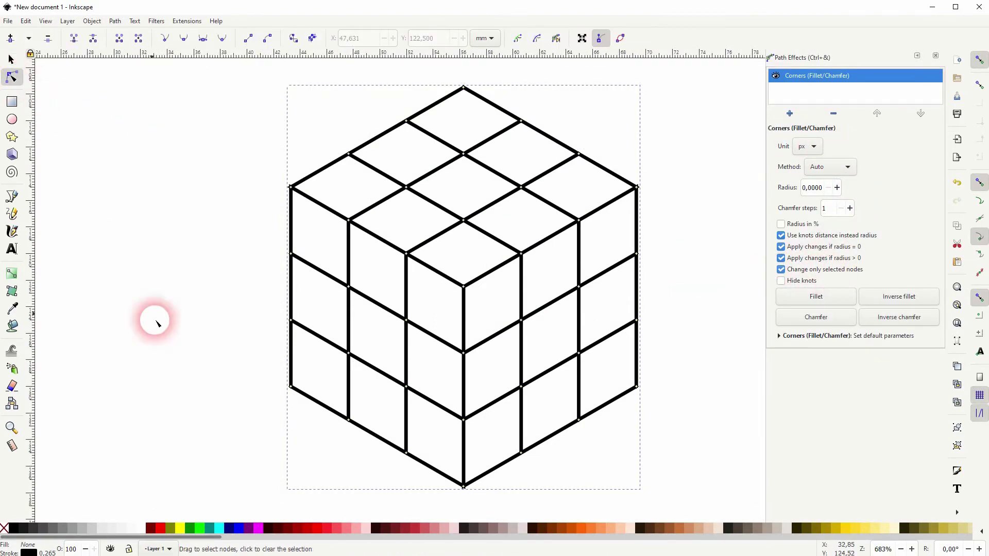
left_click_drag(256, 505, 697, 67)
left_click(463, 88)
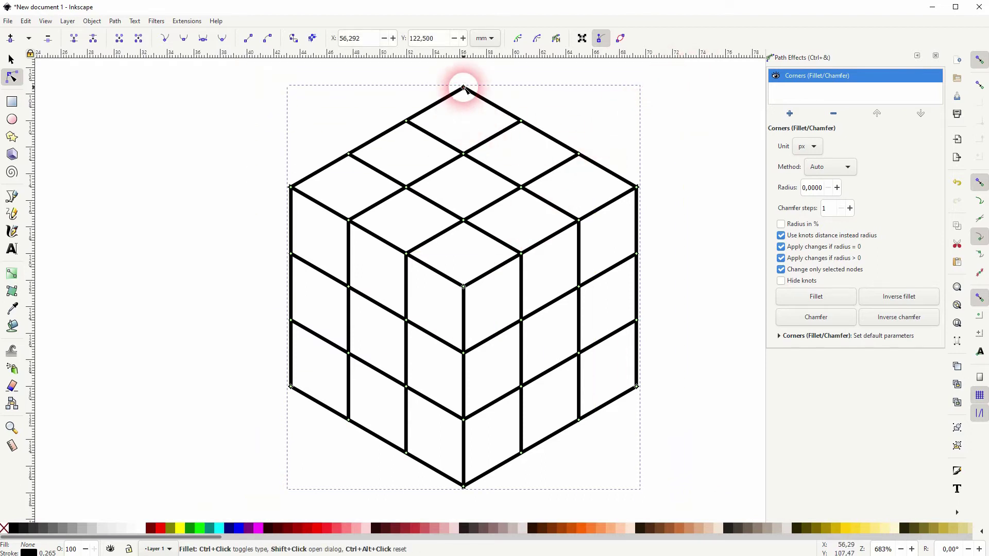
left_click_drag(466, 100, 467, 107)
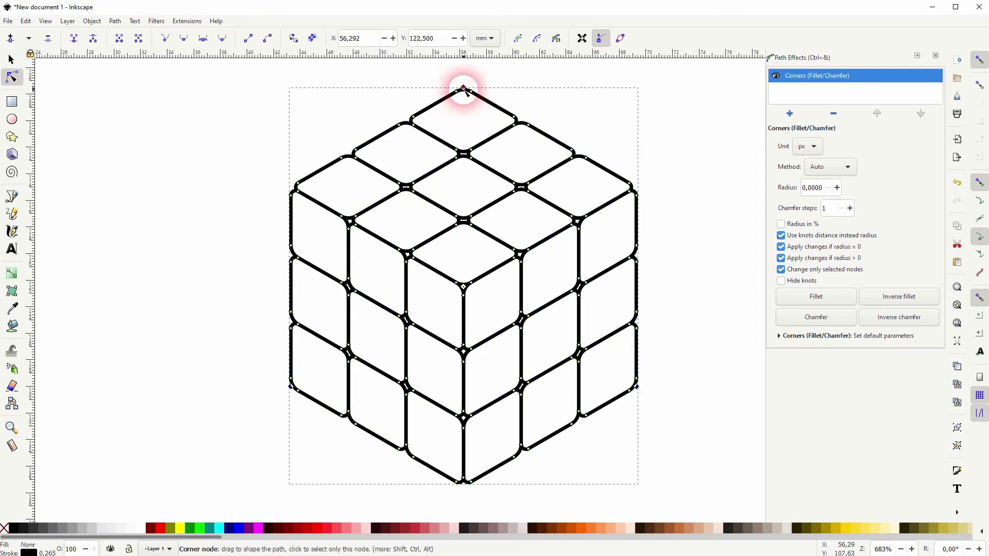
left_click_drag(465, 91, 464, 99)
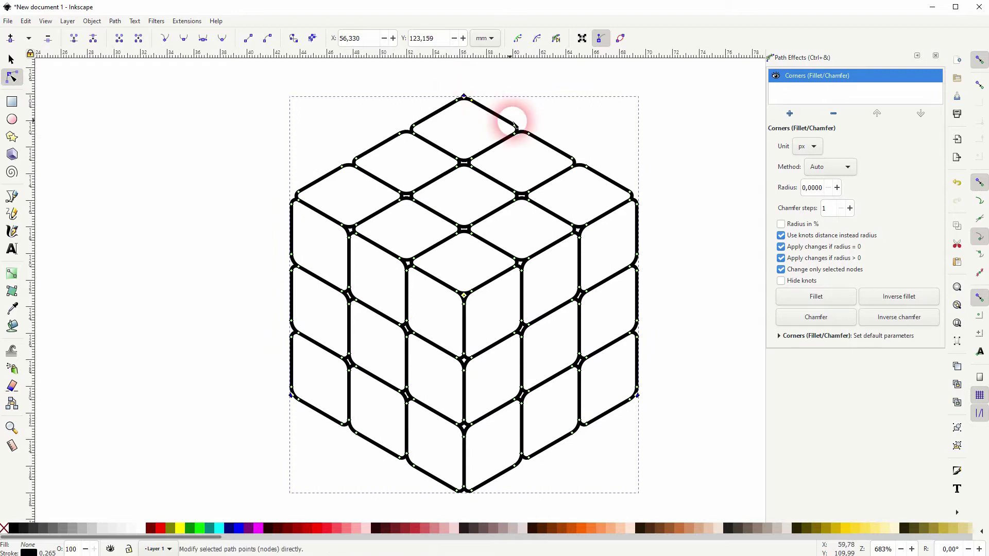
left_click(485, 110)
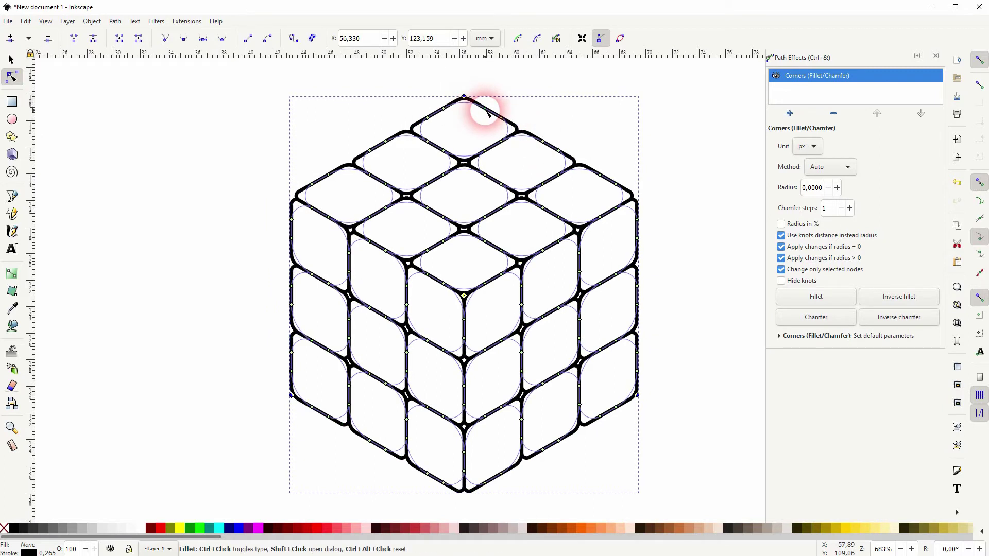
left_click_drag(486, 111, 478, 107)
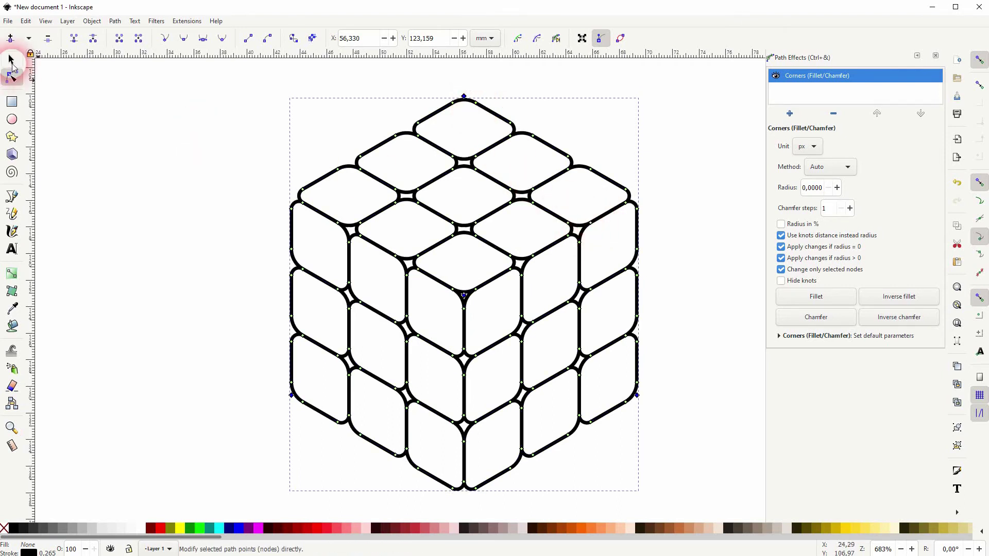
Break the rounded cube path apart into 27 stickers, then select the nine top stickers.
left_click(11, 61)
left_click(161, 269)
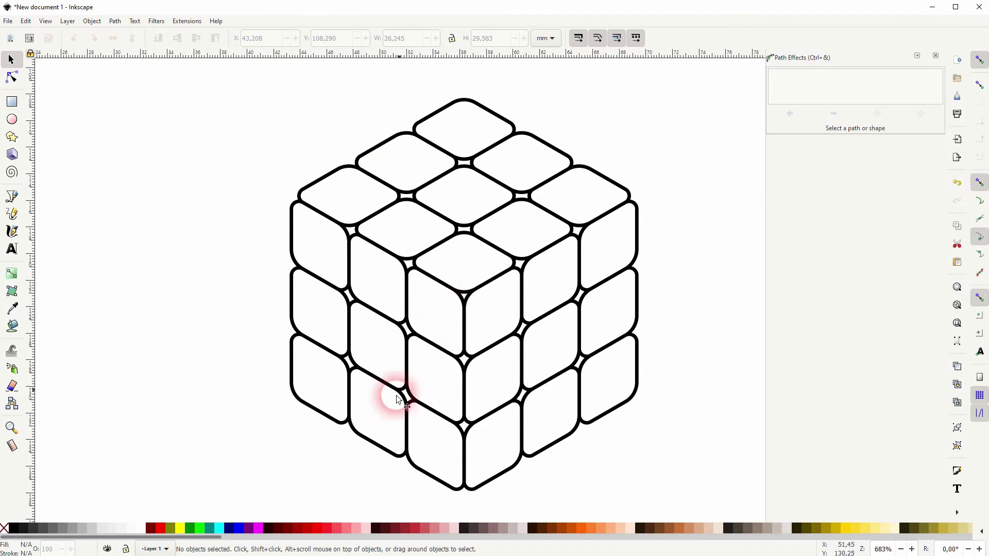
left_click(935, 56)
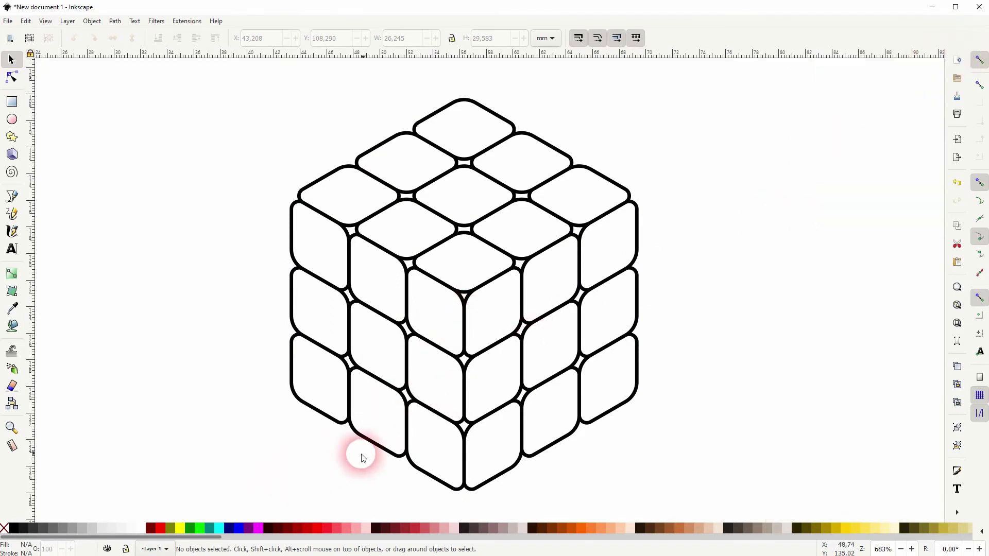
left_click_drag(249, 500, 787, 76)
left_click(115, 21)
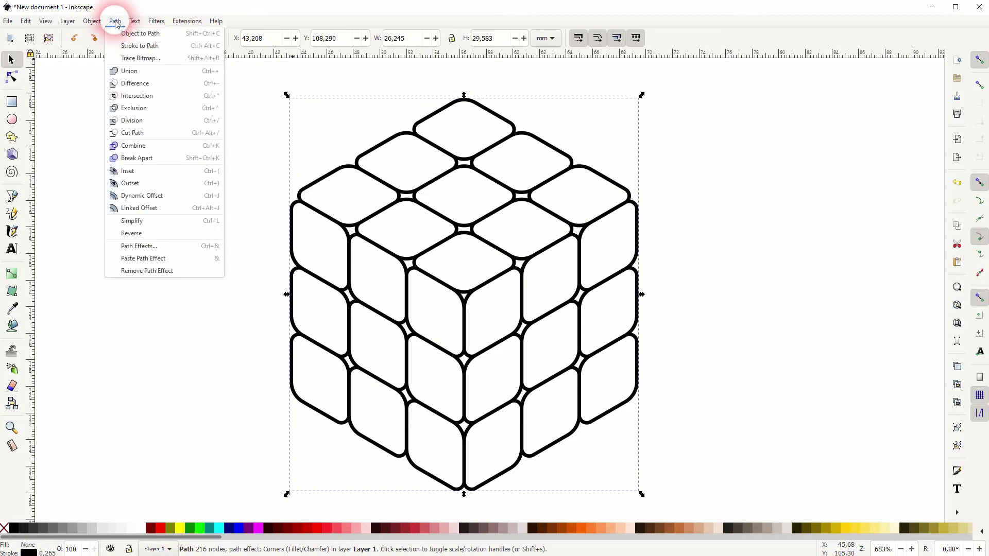
left_click(146, 156)
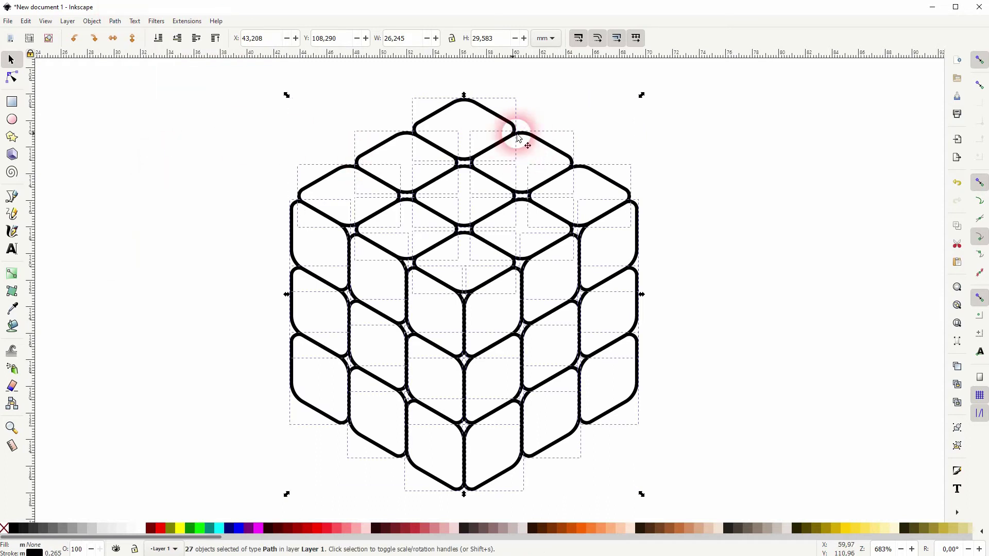
left_click(620, 242)
left_click_drag(244, 79, 682, 295)
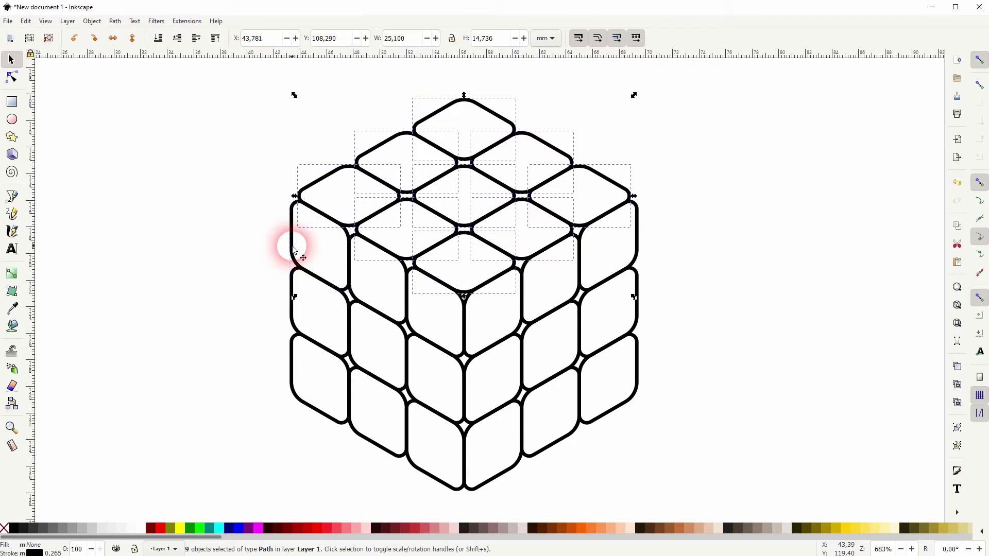
Fill the top stickers red and the left-face stickers lime green.
left_click(151, 529)
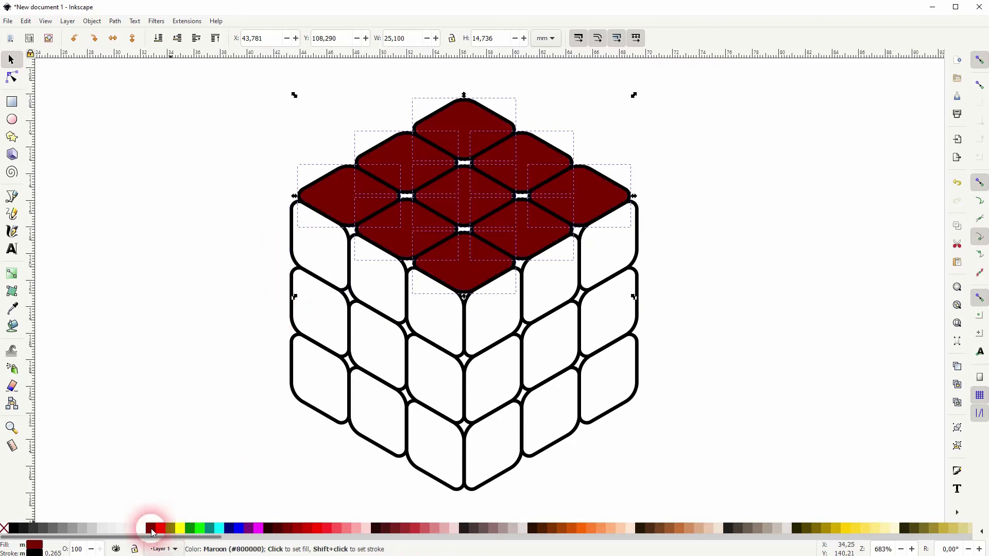
left_click(162, 529)
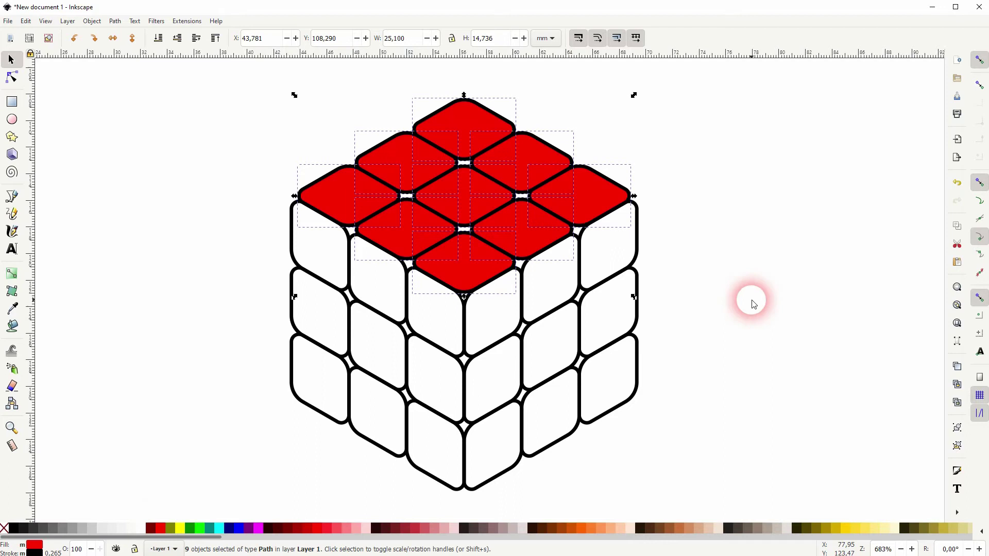
left_click(479, 442)
left_click_drag(260, 496, 471, 195)
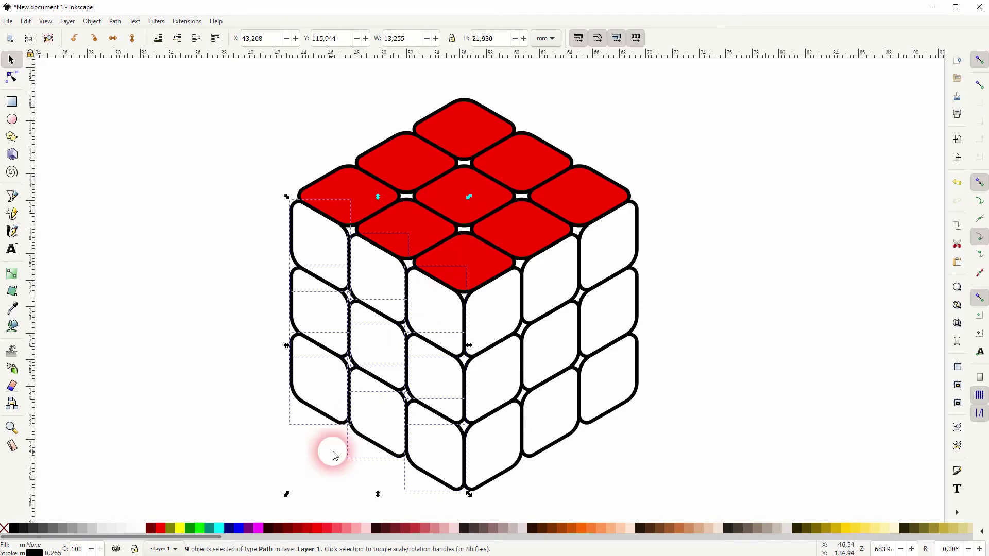
left_click(200, 528)
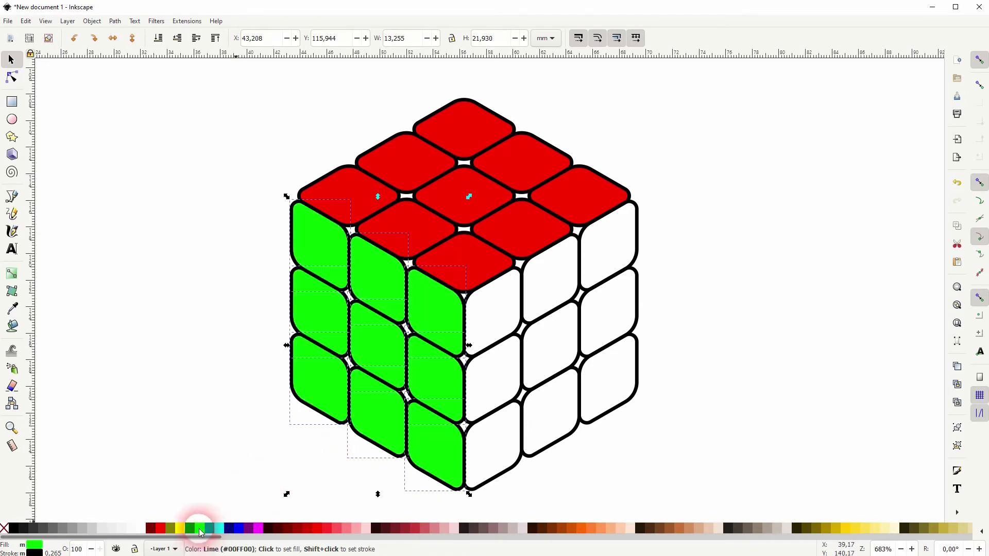
left_click(456, 505)
Fill the nine right-face stickers blue.
left_click_drag(456, 504, 739, 194)
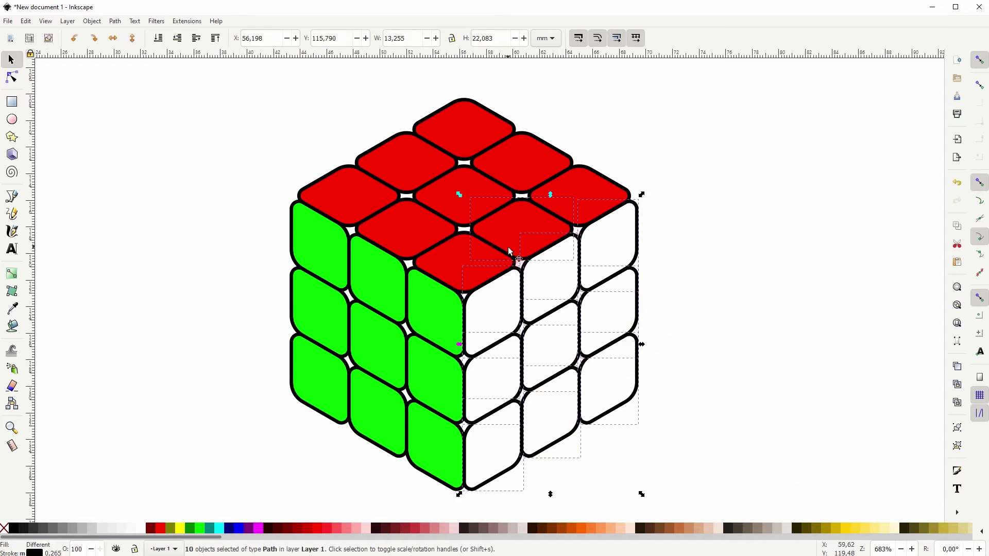
left_click(237, 530)
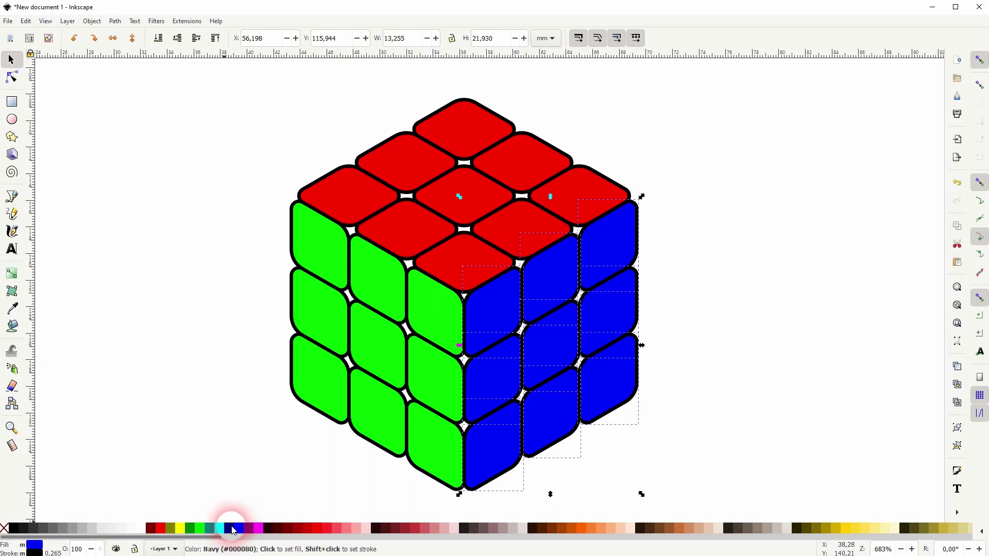
left_click(233, 530)
left_click(239, 530)
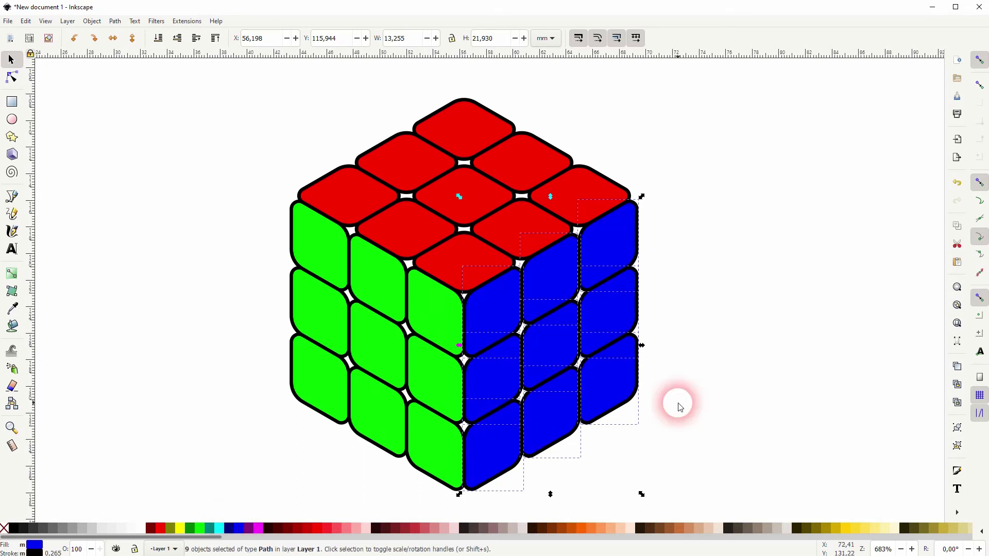
left_click(181, 530)
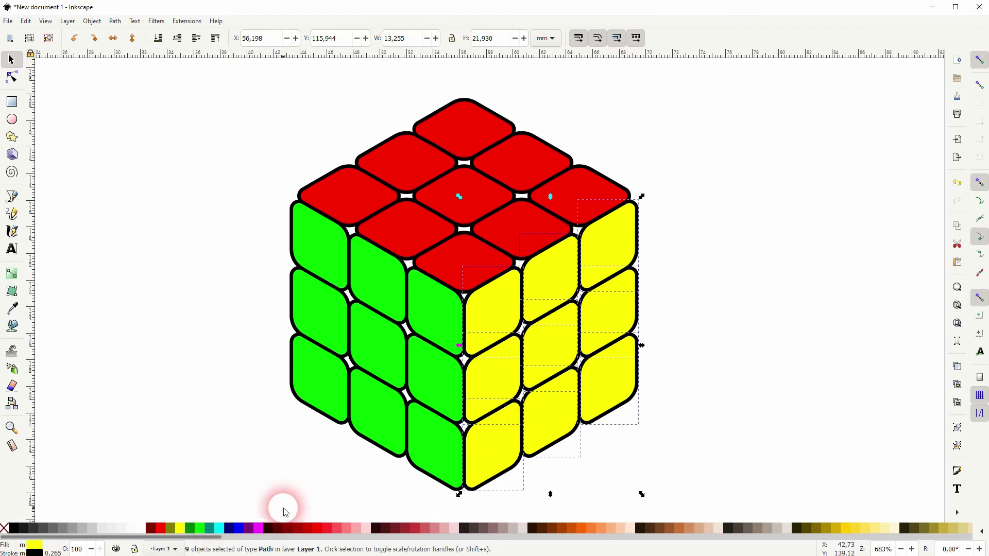
left_click(240, 531)
left_click(763, 390)
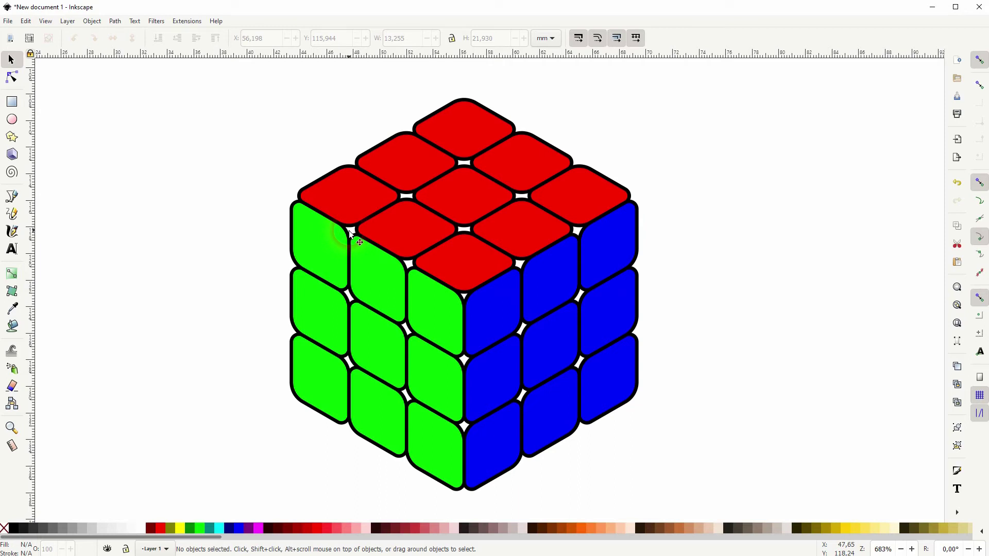
Fill the white gaps between the stickers with black using the Paint Bucket.
left_click(13, 325)
scroll(477, 148, "up", 3, "ctrl")
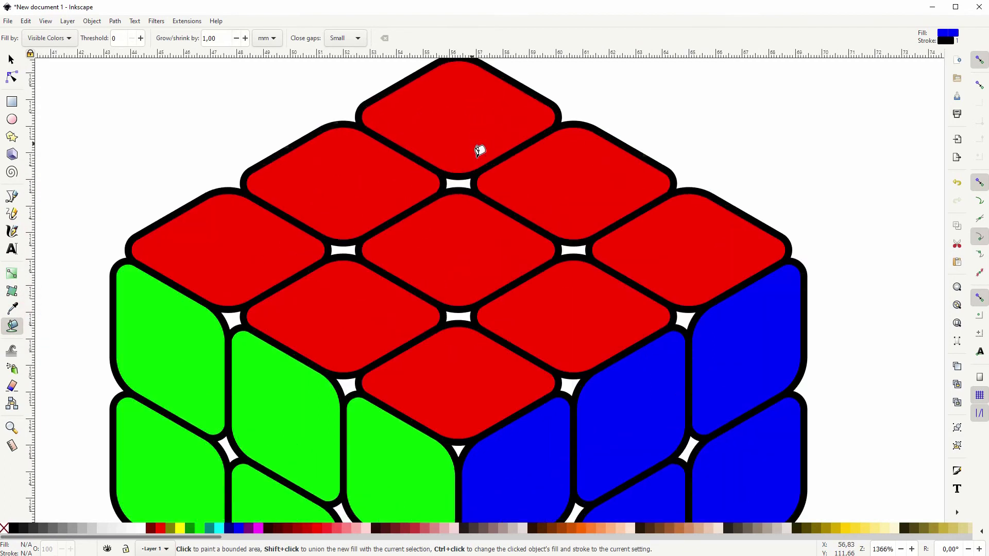
left_click(455, 210)
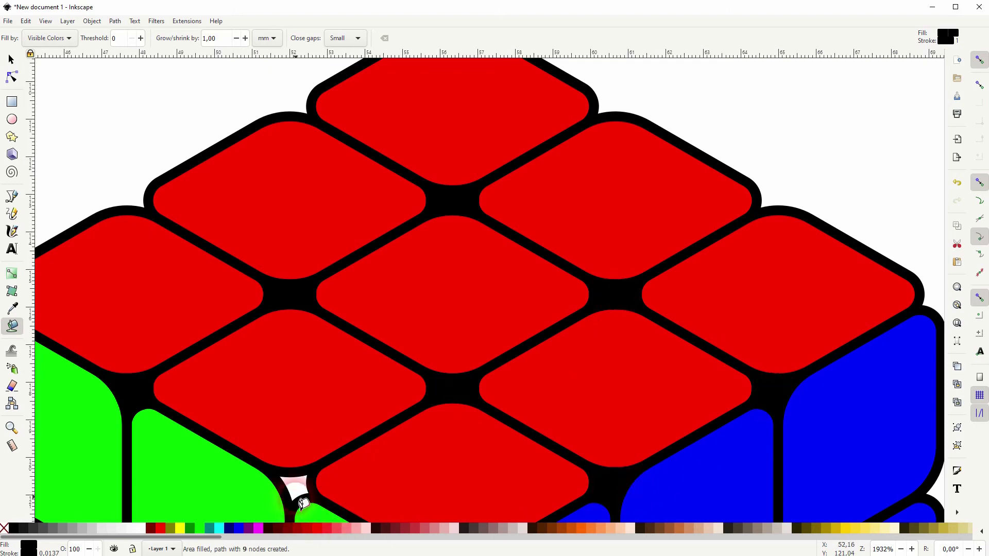
left_click_drag(324, 505, 453, 108)
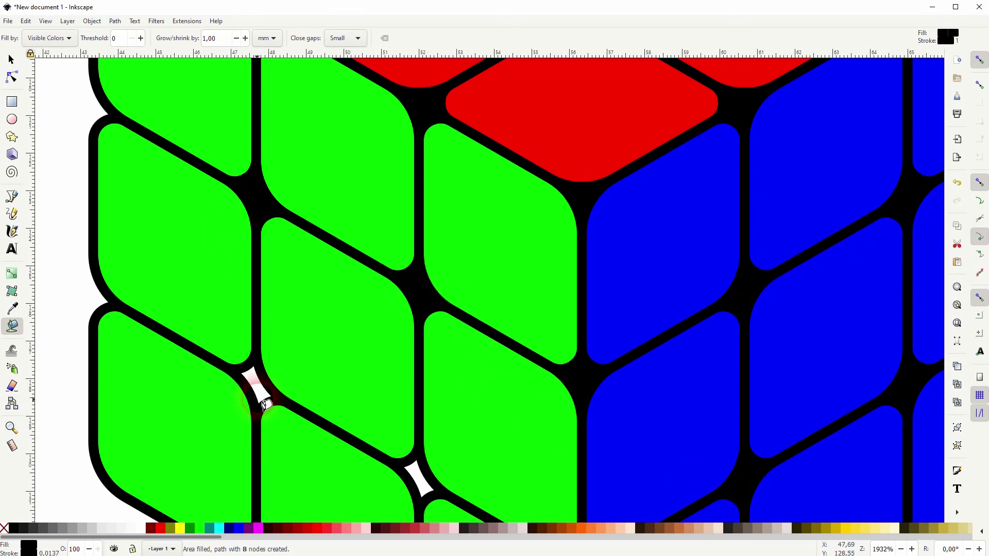
key("space")
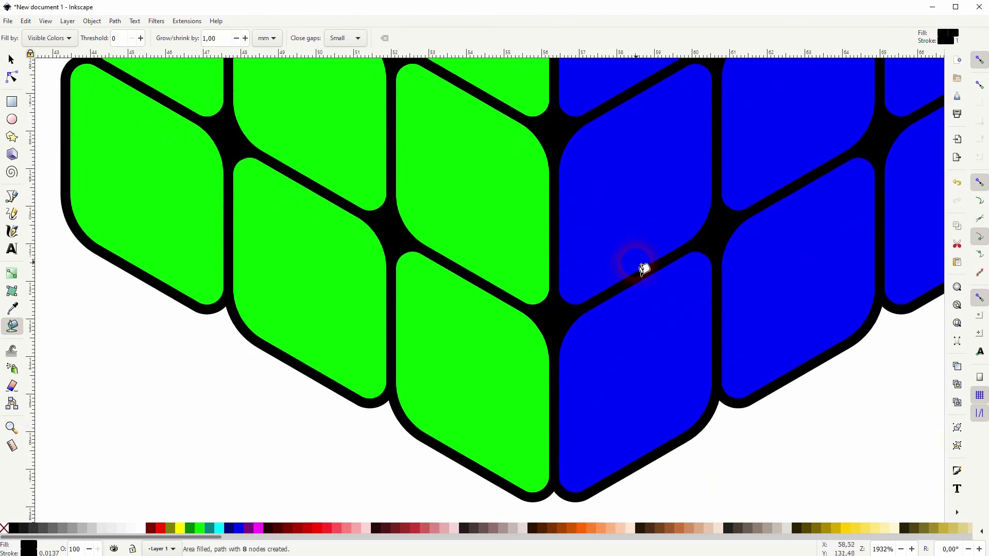
scroll(642, 266, "down", 4)
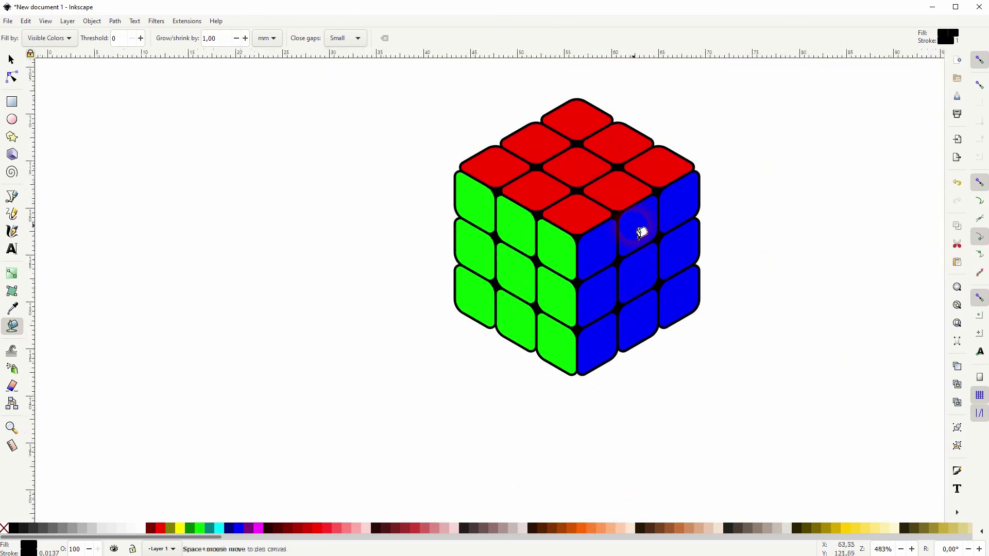
Select all 46 cube pieces, group them, shift the group left and enlarge it slightly.
left_click_drag(641, 233, 578, 271)
left_click(231, 147)
left_click(11, 60)
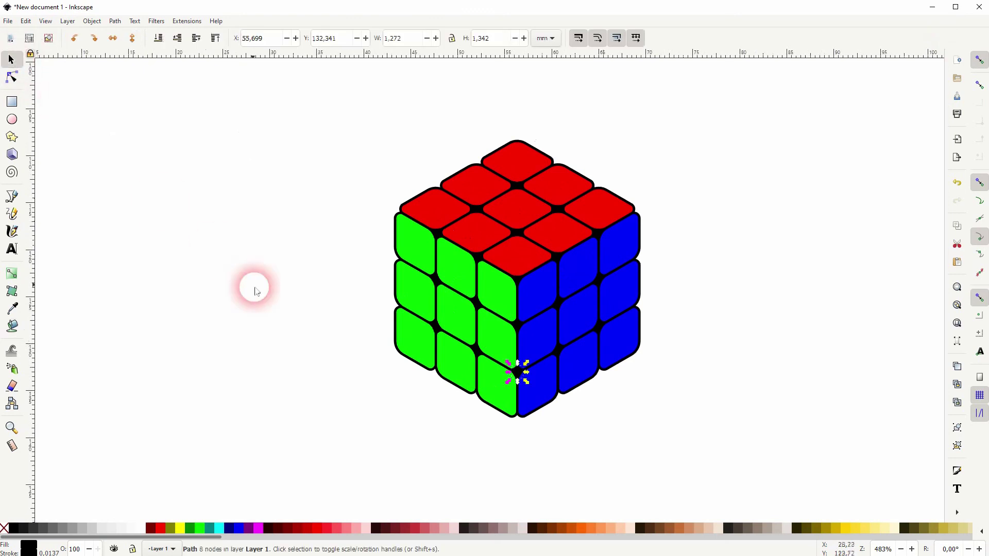
left_click_drag(327, 447, 739, 108)
key("ctrl+g")
left_click_drag(486, 226, 392, 277)
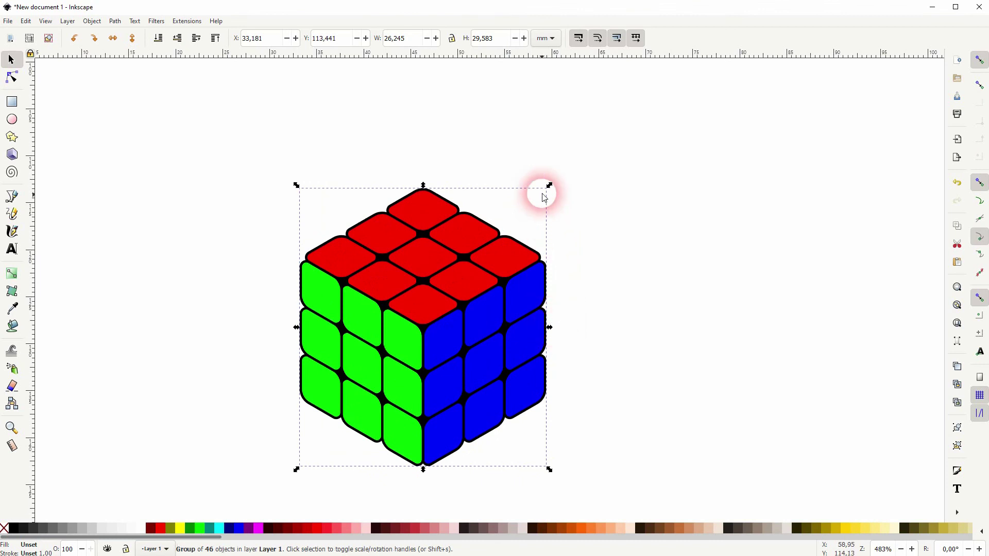
mouse_move(551, 328)
left_mouse_down()
mouse_move(631, 326)
mouse_move(550, 330)
left_mouse_up()
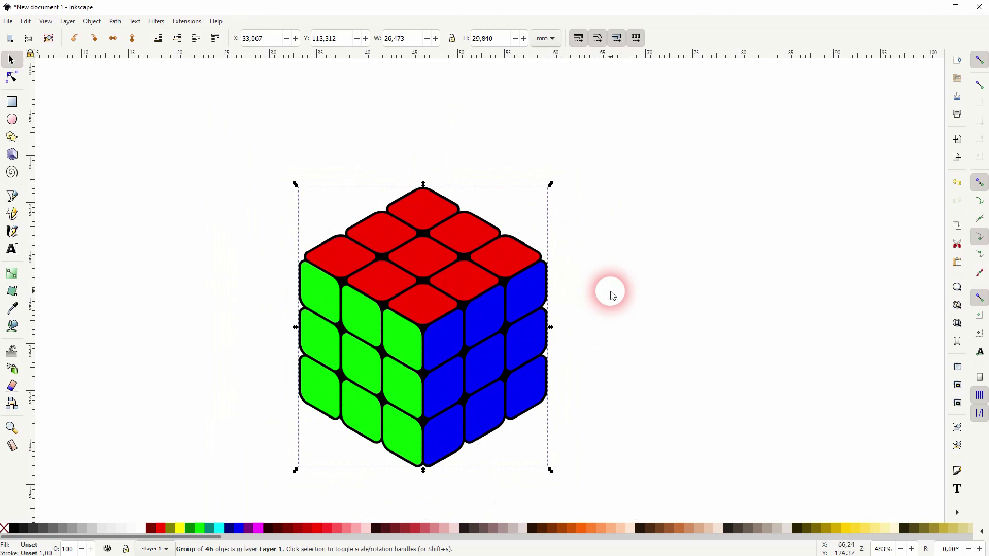